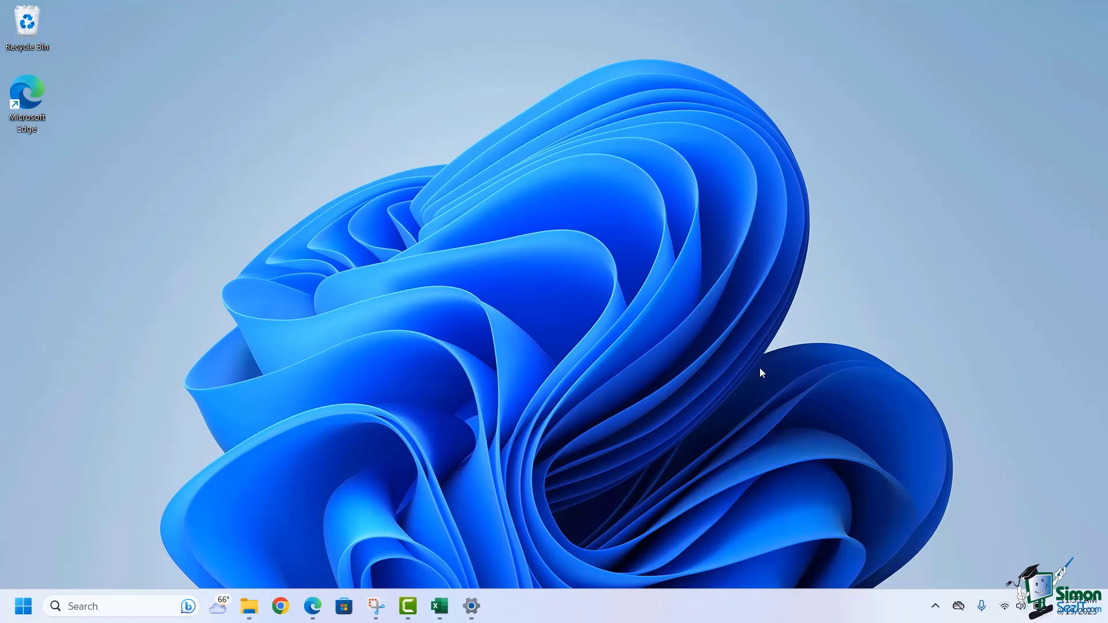
pyautogui.click(1022, 607)
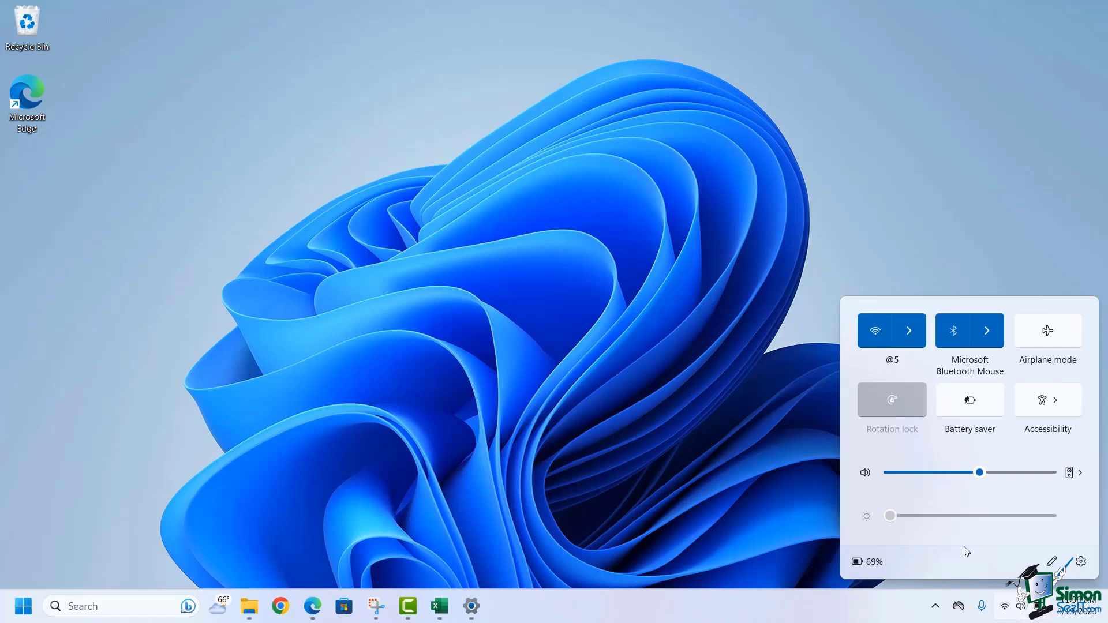
# Step: Unpin the Accessibility tile and pin the Project tile in Quick Settings edit mode
pyautogui.click(1051, 562)
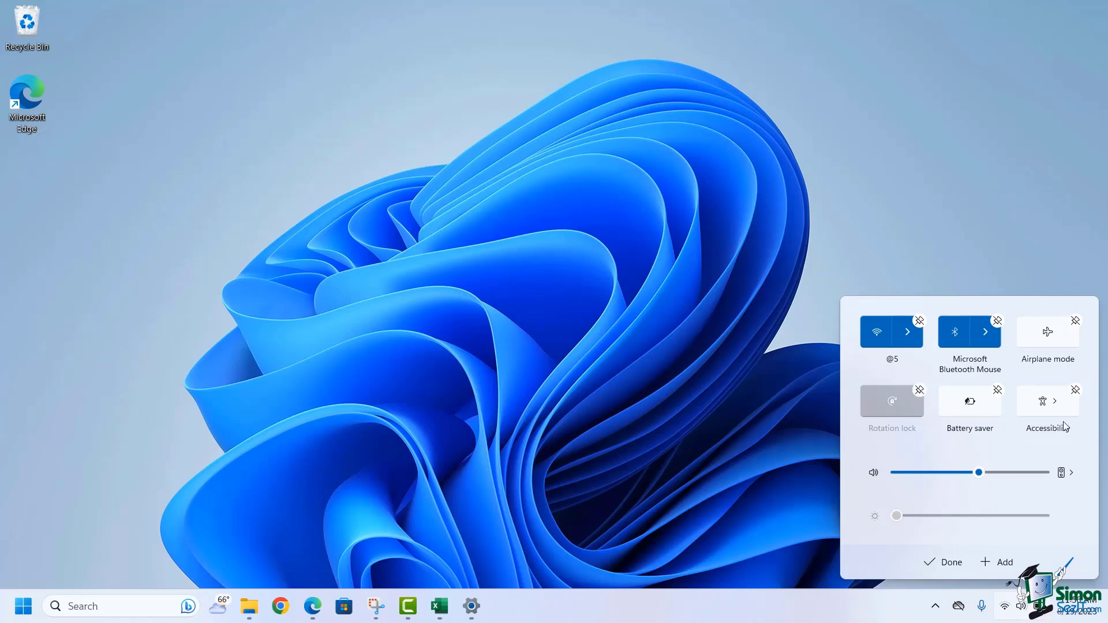
pyautogui.click(1076, 391)
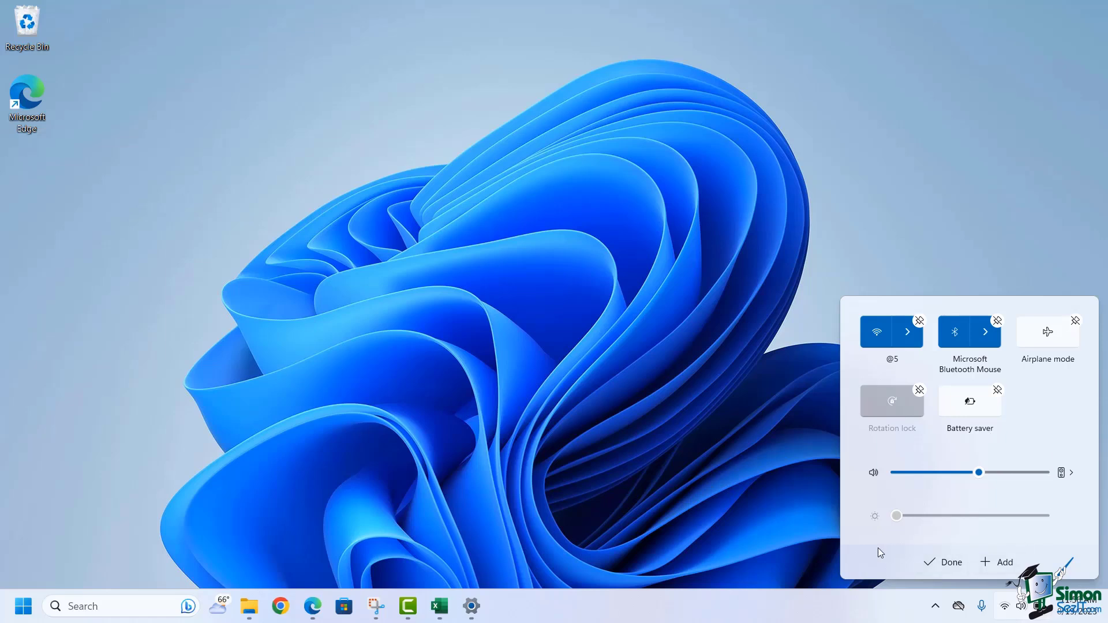
pyautogui.click(1000, 565)
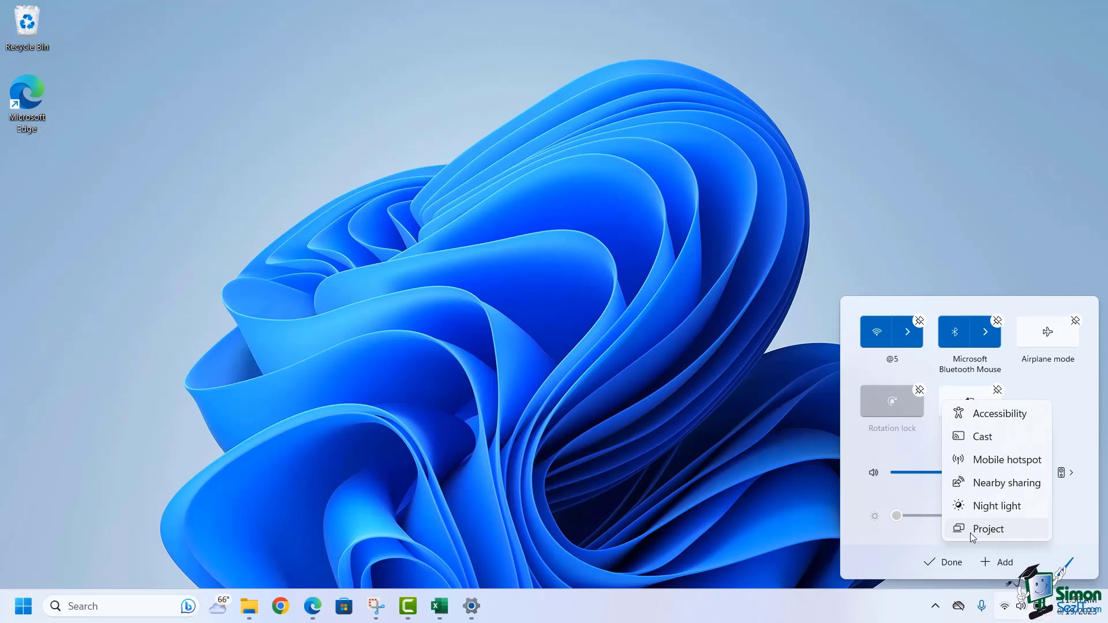
pyautogui.click(988, 530)
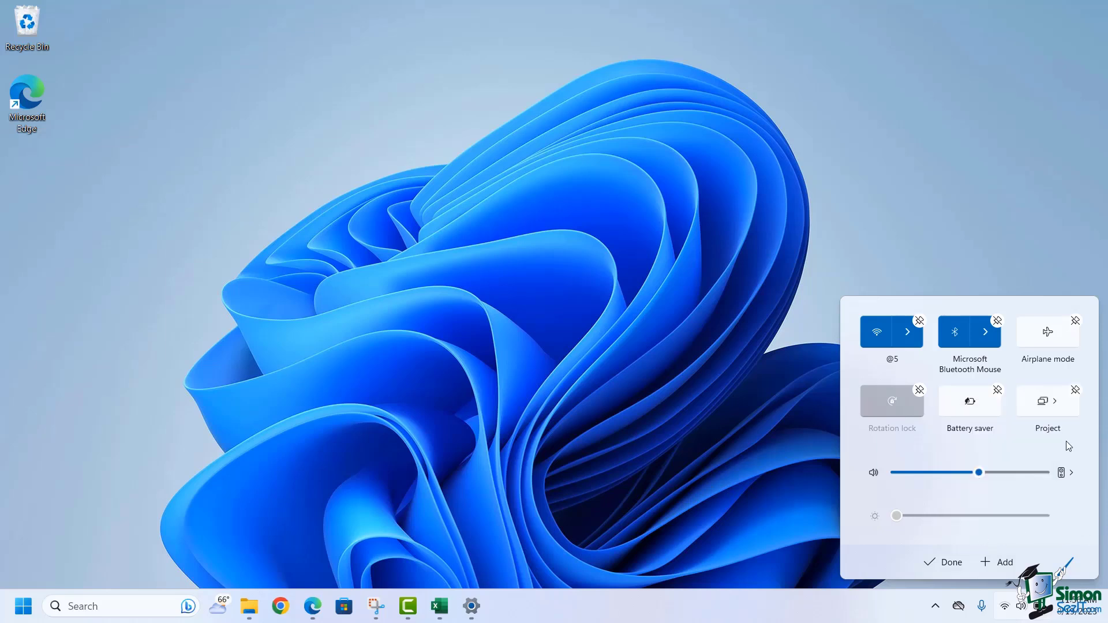
pyautogui.click(998, 564)
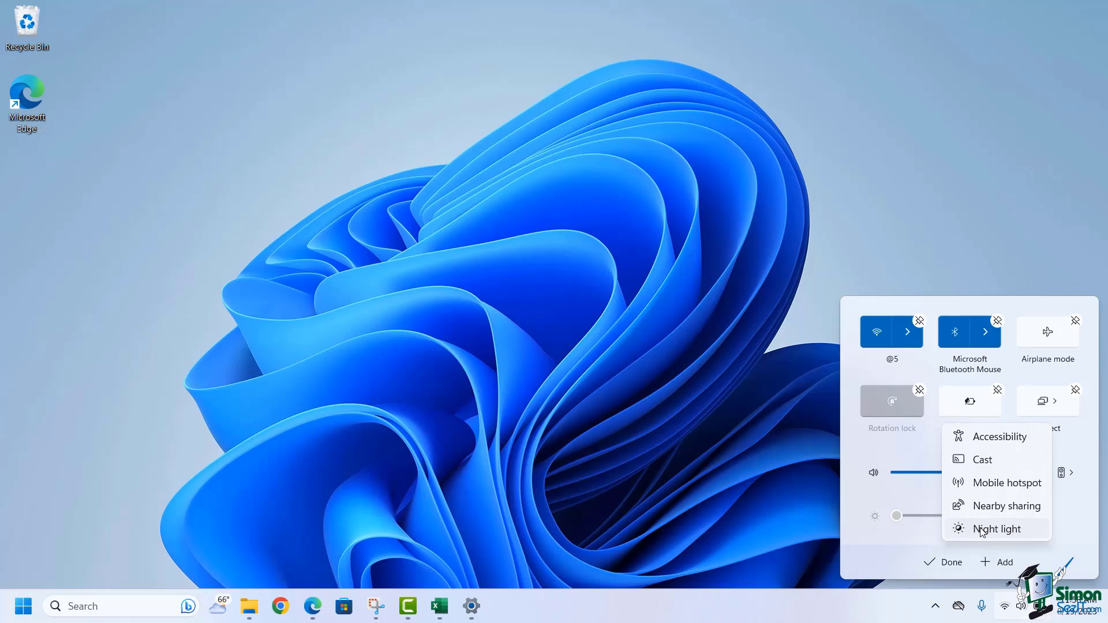
pyautogui.click(1078, 526)
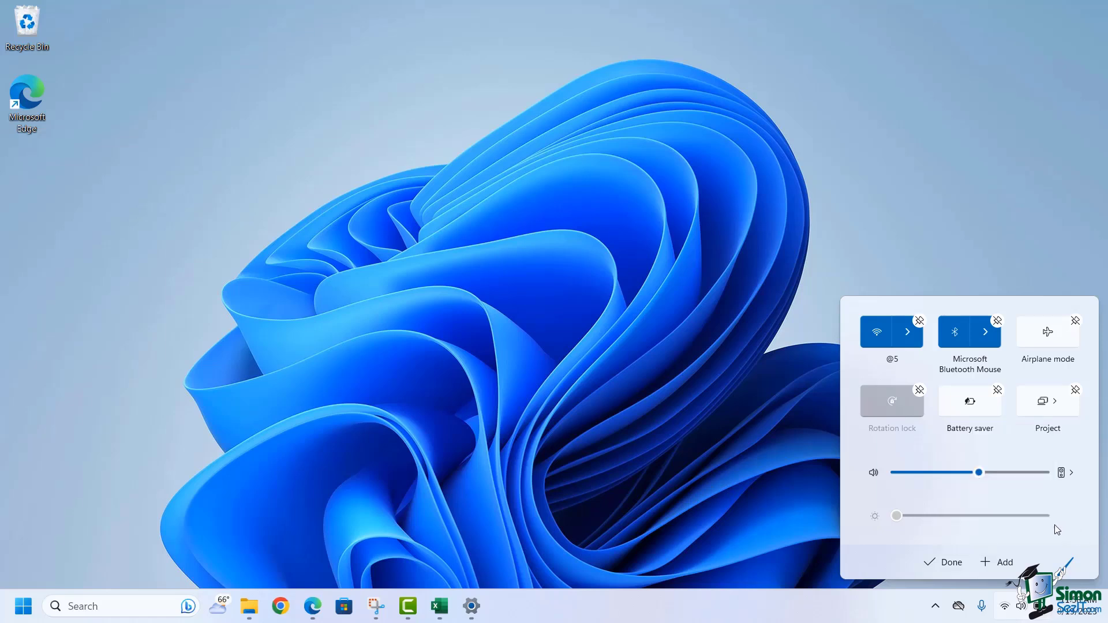
pyautogui.click(943, 562)
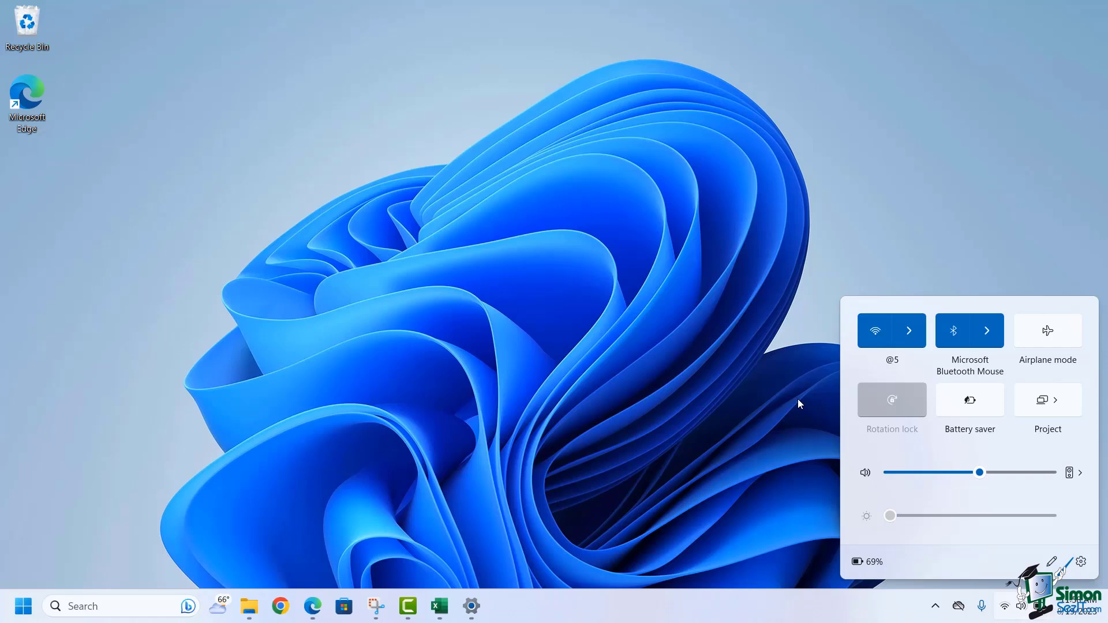
# Step: View the Power & battery settings page at 69% charge, then close Settings
pyautogui.click(867, 567)
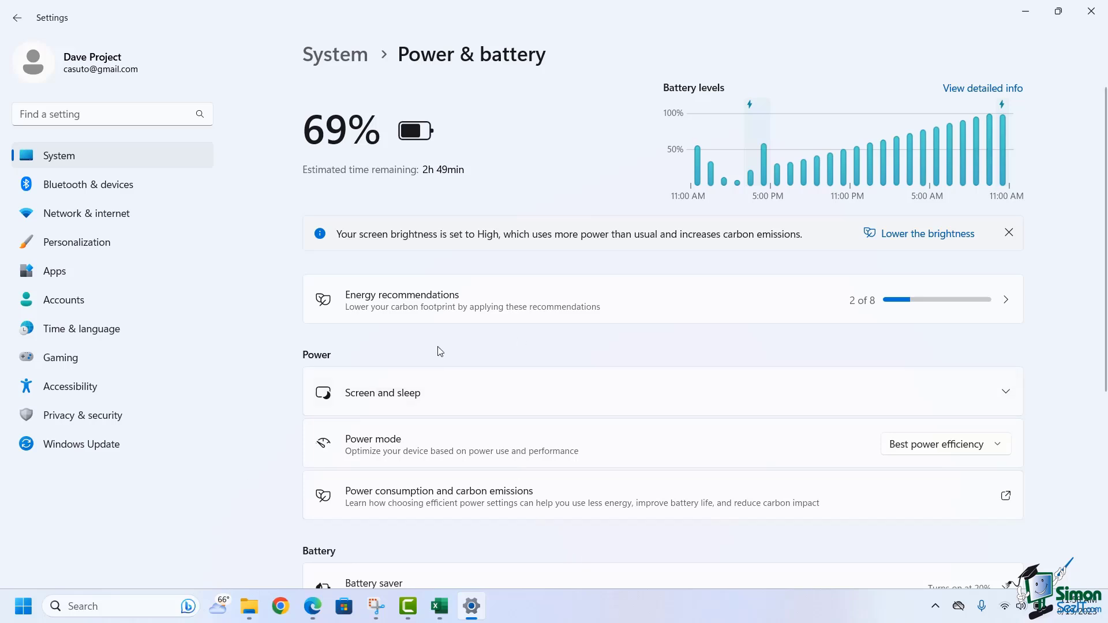
pyautogui.moveTo(933, 157)
pyautogui.click(1100, 13)
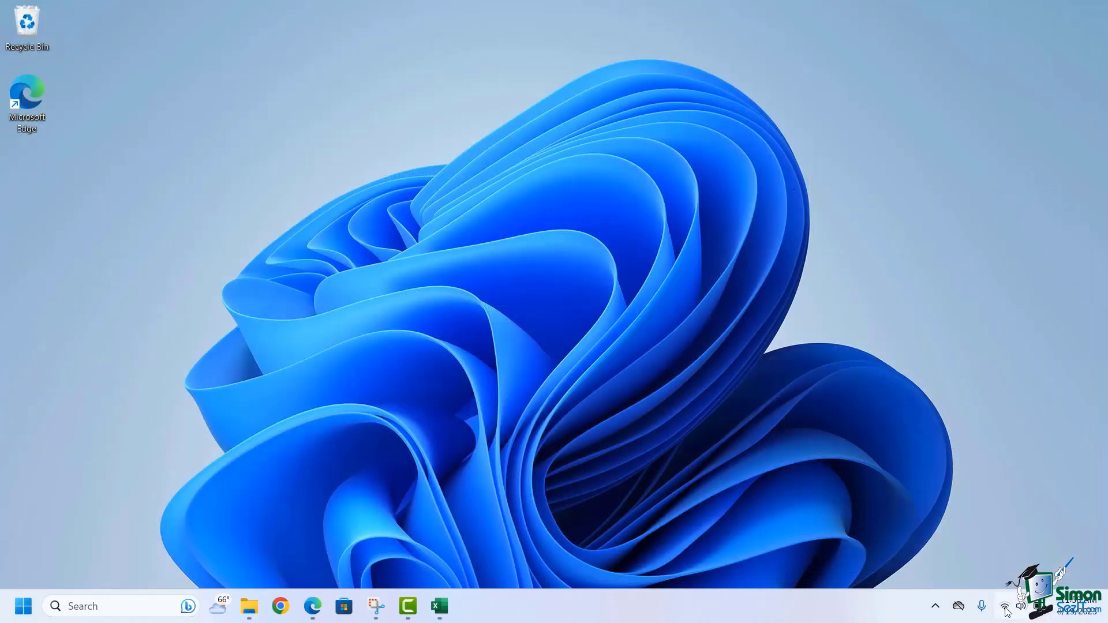
# Step: Reopen Quick Settings and preview the Bluetooth device list and sound output choices
pyautogui.click(1007, 607)
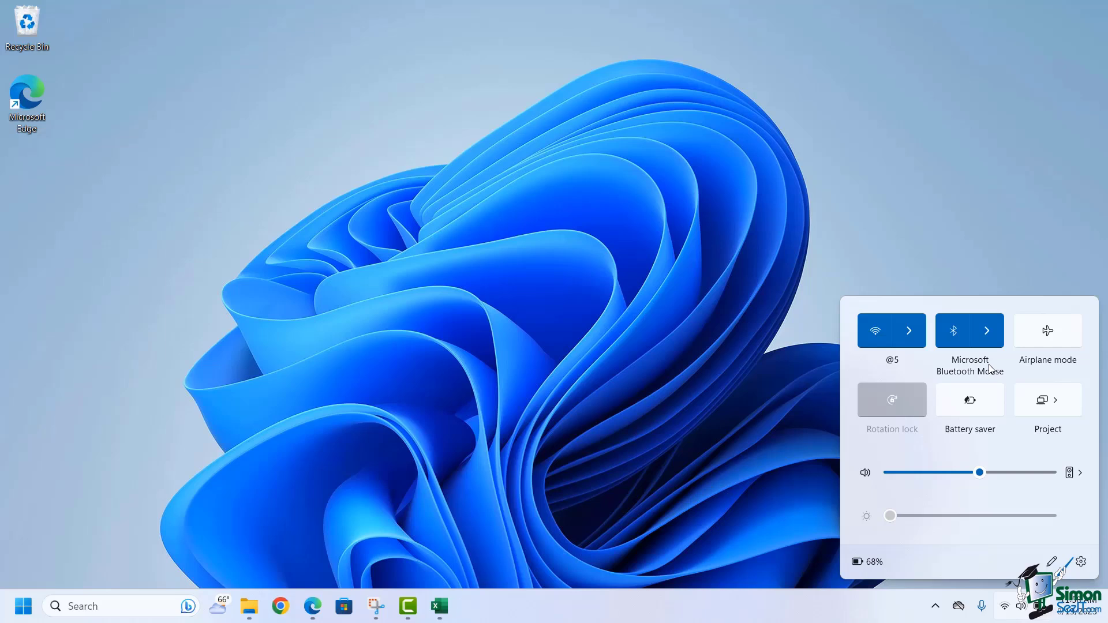
pyautogui.click(989, 335)
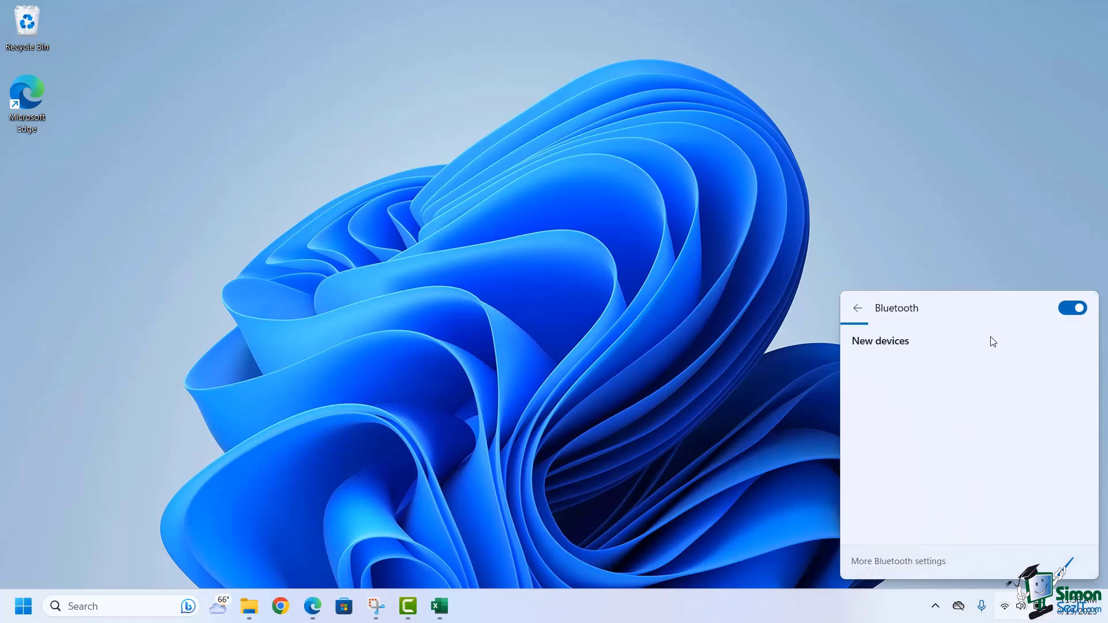
pyautogui.click(860, 307)
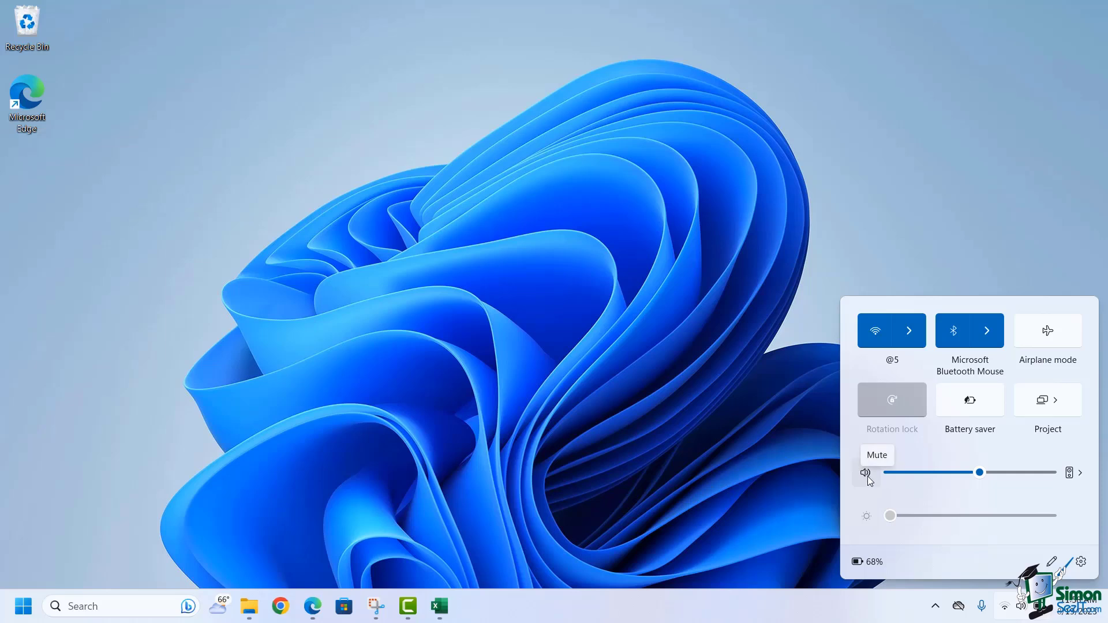
pyautogui.click(1070, 474)
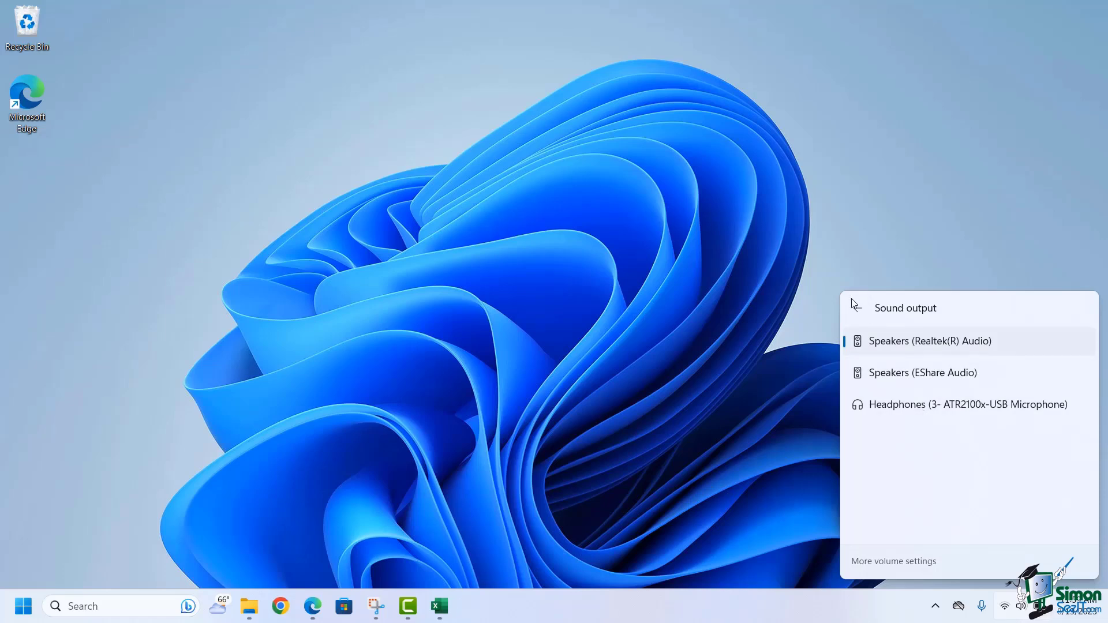
pyautogui.click(860, 313)
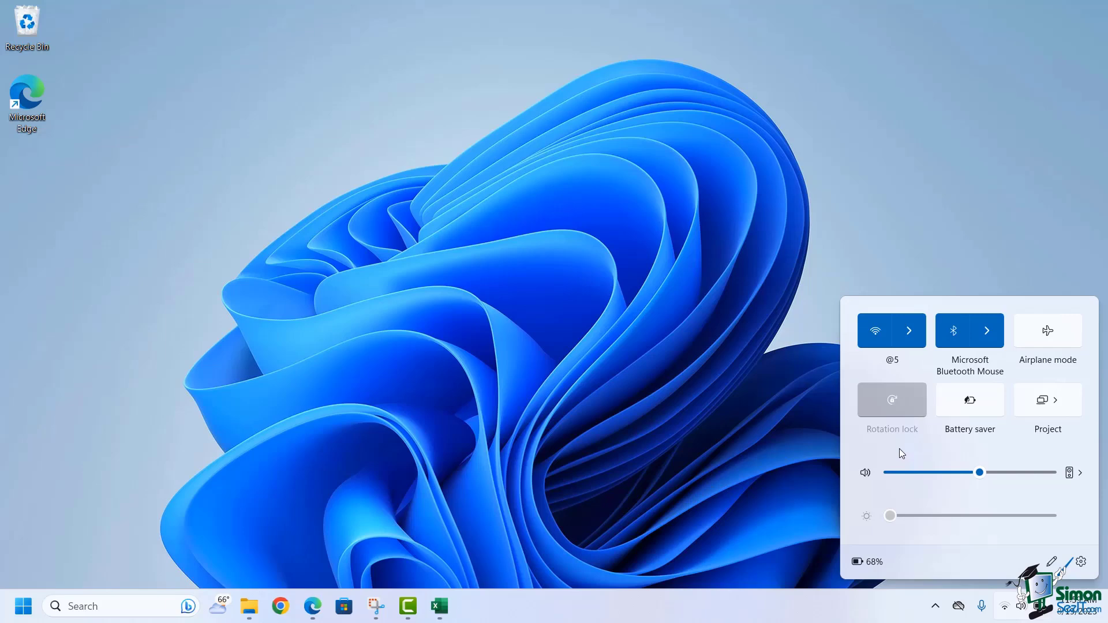